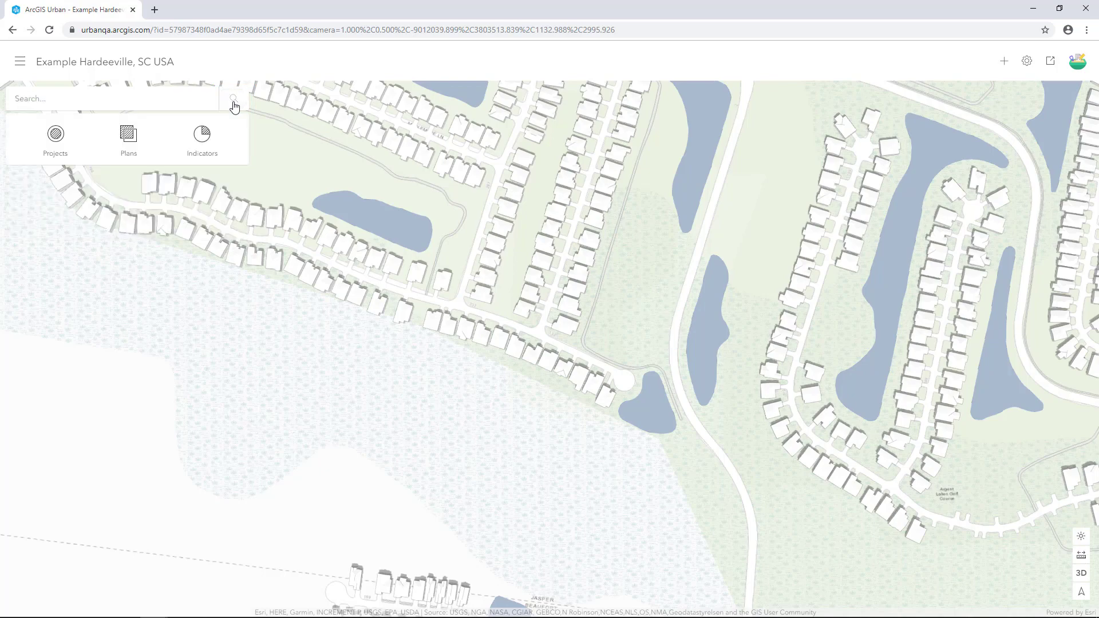
# Start a new project and draw a four-cornered, roughly rectangular study area enclosing the Okatie neighborhoods and the land south of them.
pyautogui.scroll(-3, 484, 304)
pyautogui.scroll(-5, 484, 304)
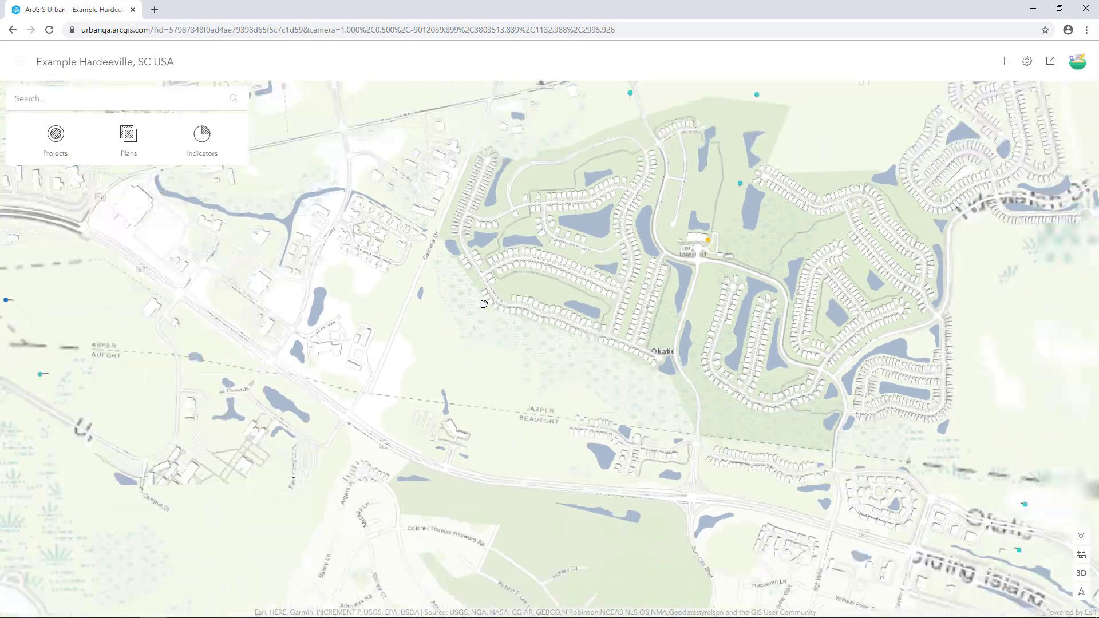
pyautogui.moveTo(486, 310); pyautogui.dragTo(217, 318)
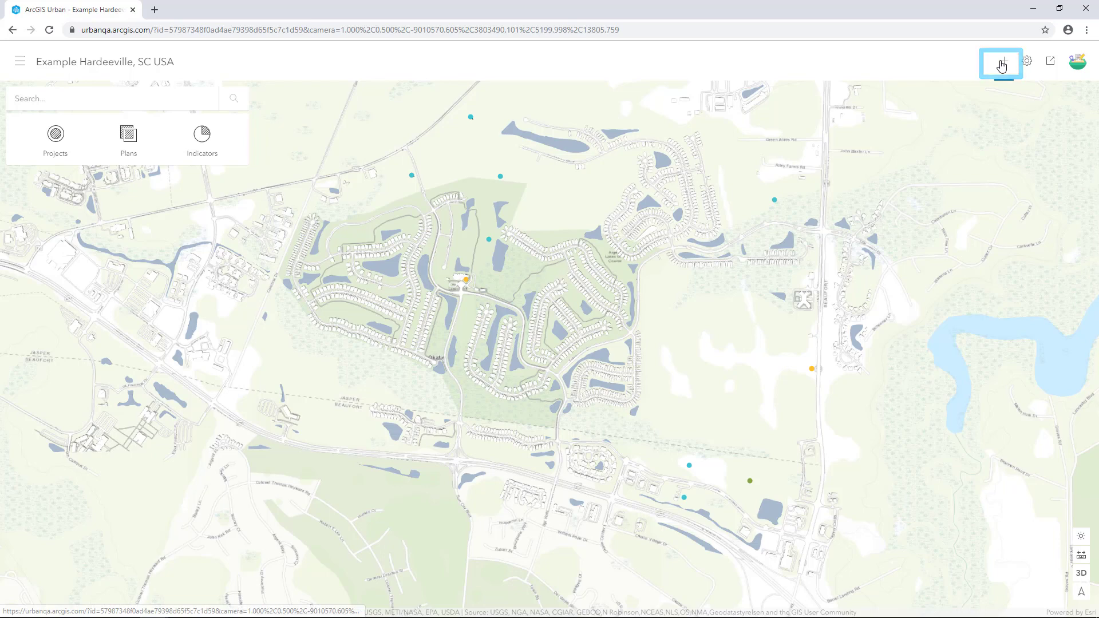
pyautogui.click(1001, 64)
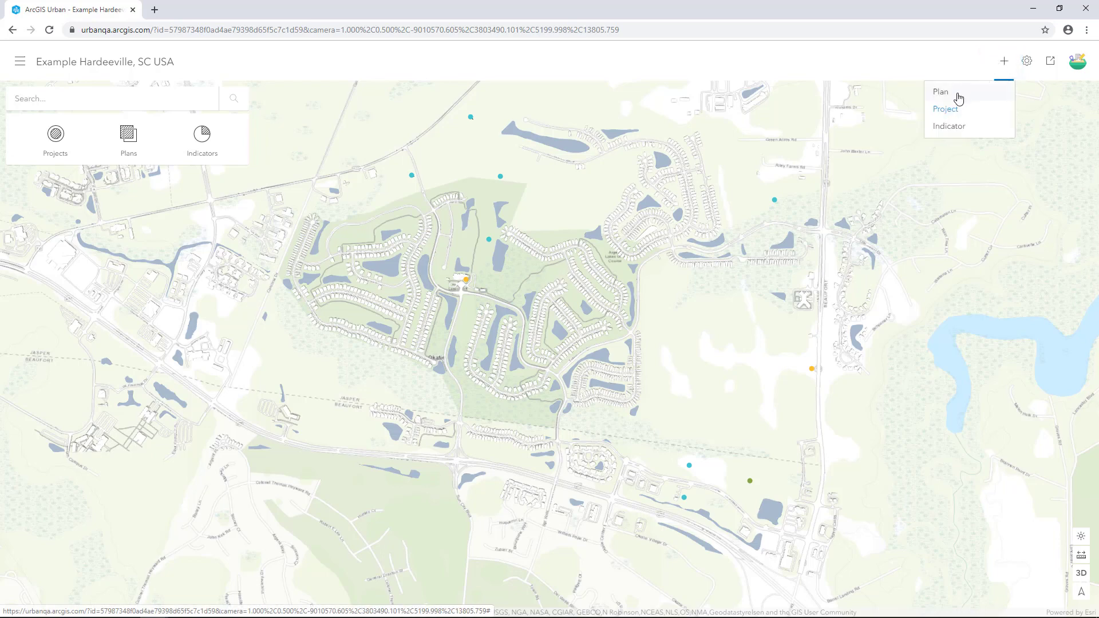
pyautogui.click(951, 110)
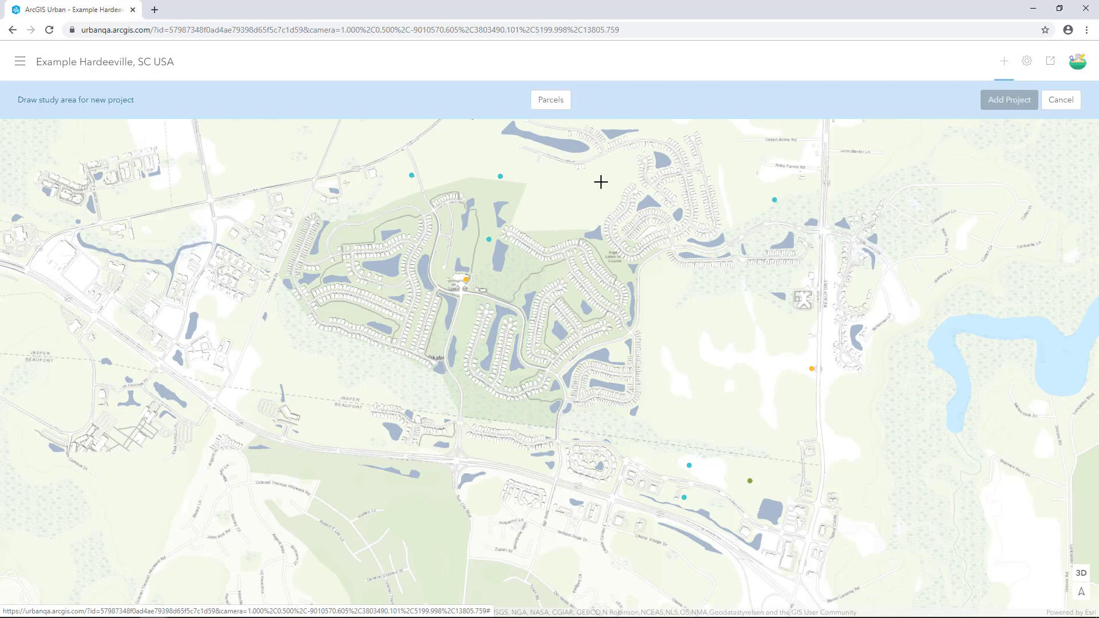
pyautogui.click(687, 162)
pyautogui.click(269, 161)
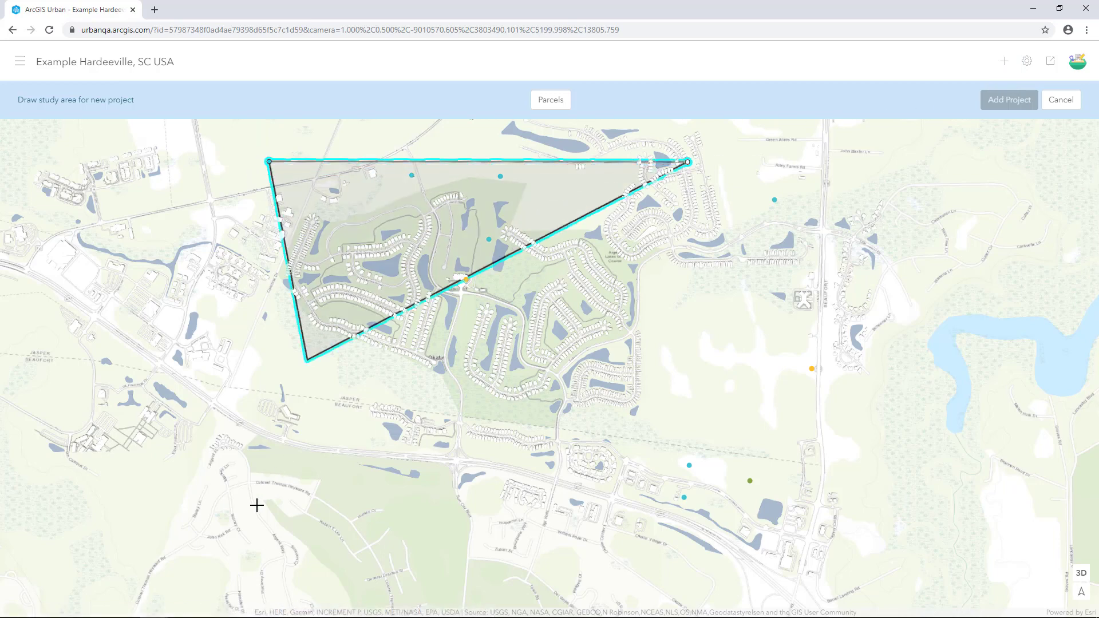
pyautogui.click(272, 555)
pyautogui.doubleClick(707, 545)
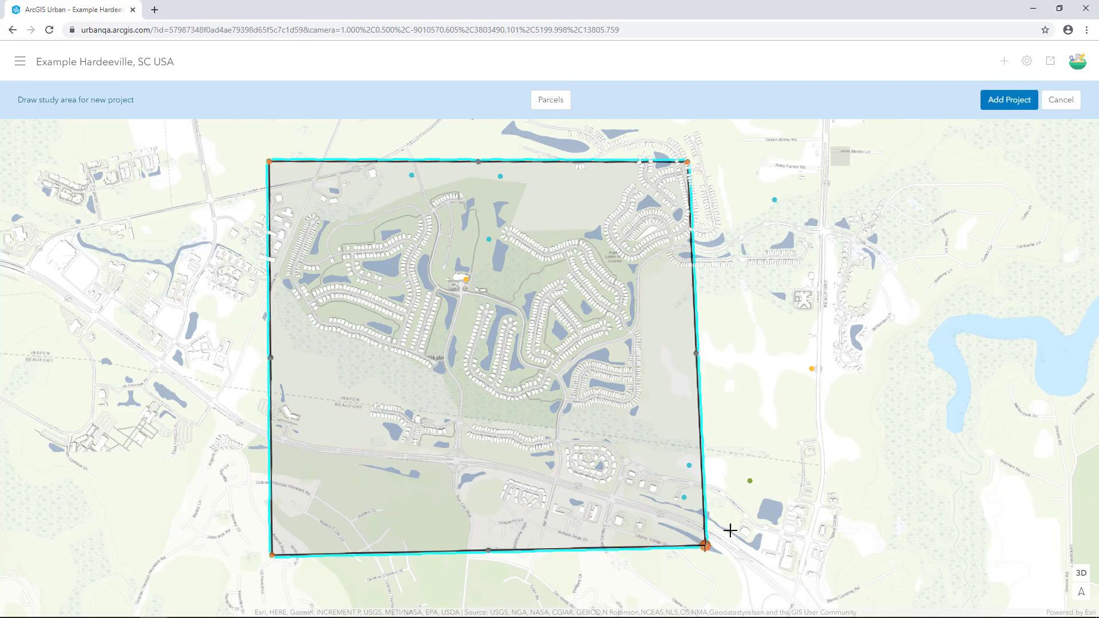
pyautogui.click(1003, 101)
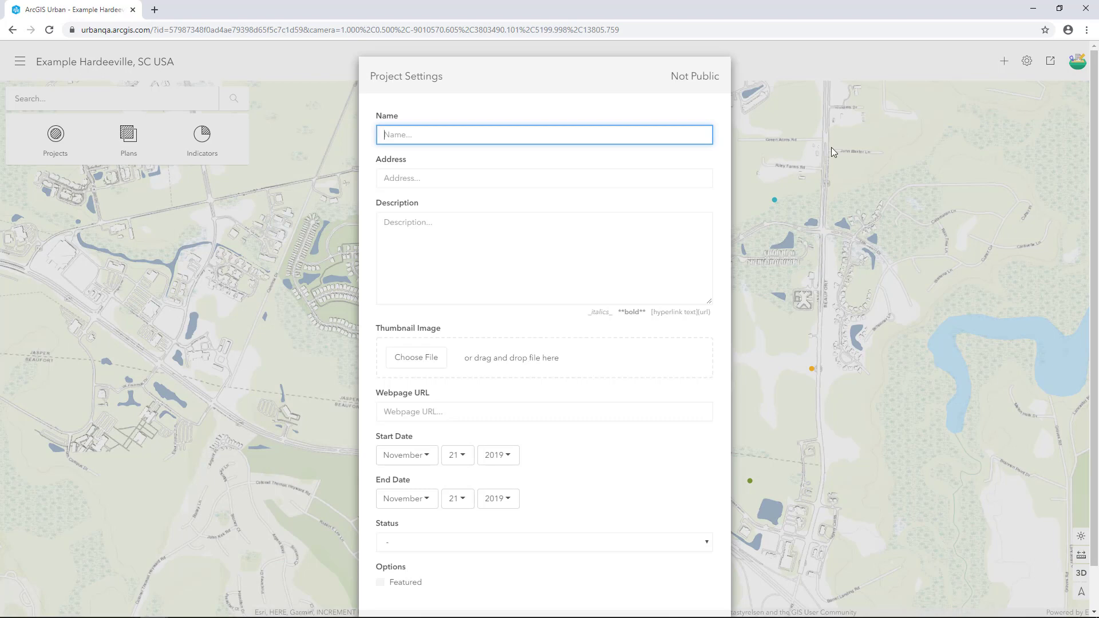
# Name the project "Okatie Pines Retirement Community", mark it as Featured, and create it.
pyautogui.write('Okatie Pines Retirement Community')
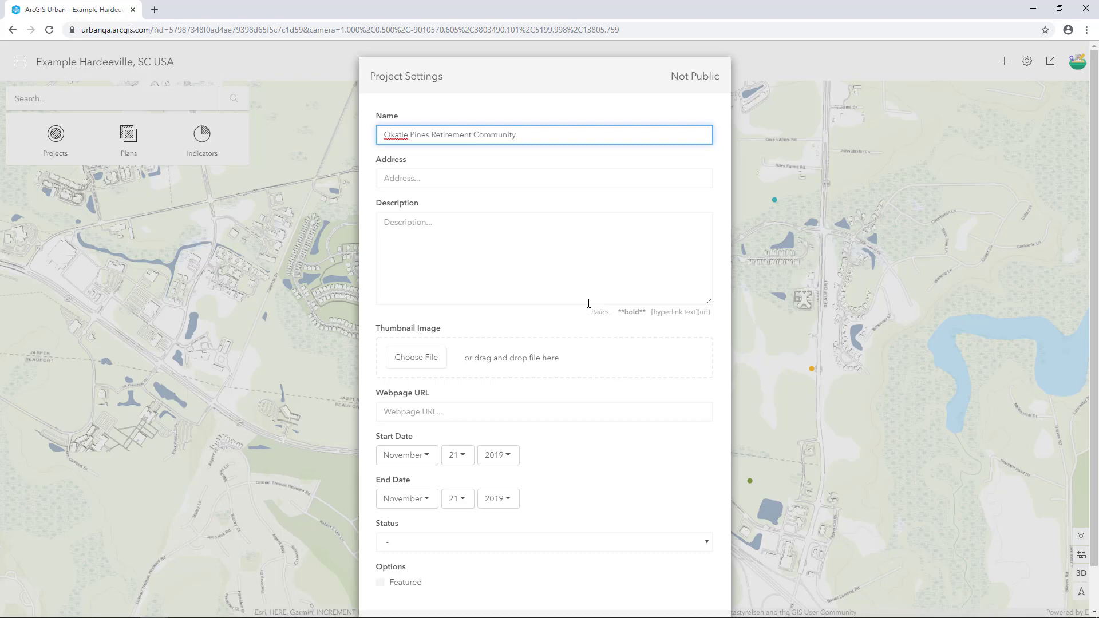
pyautogui.scroll(-1, 588, 304)
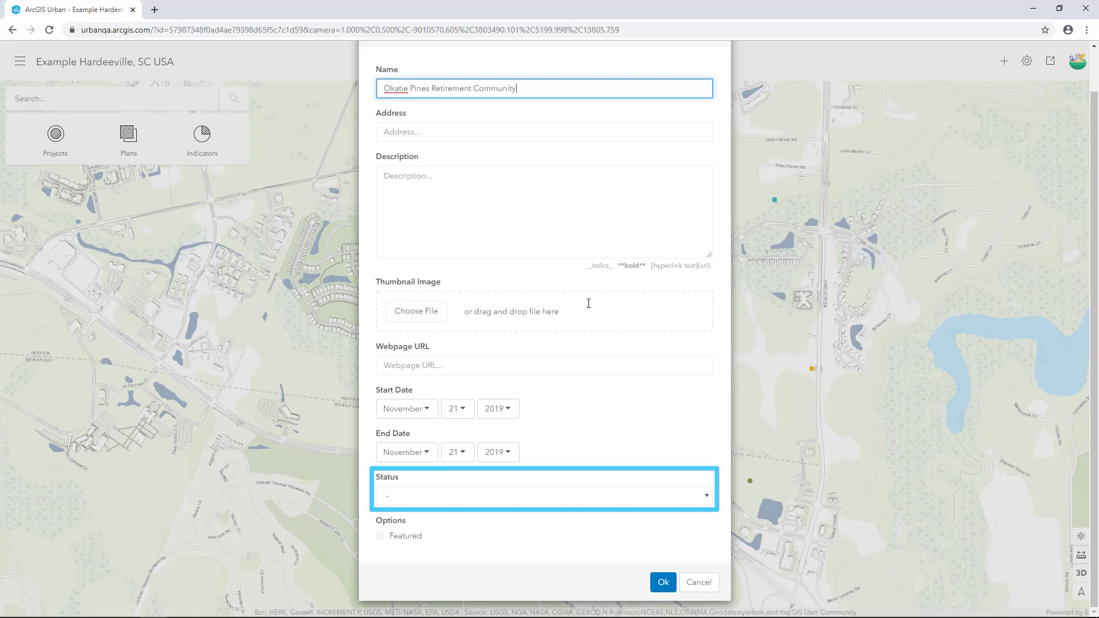
pyautogui.click(381, 537)
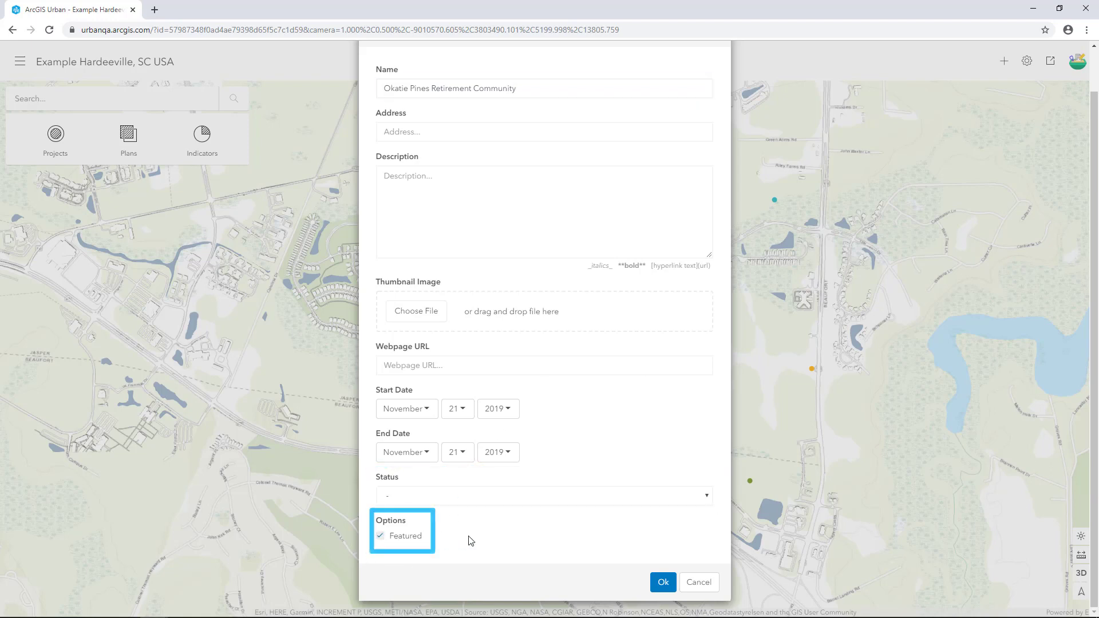
pyautogui.click(661, 582)
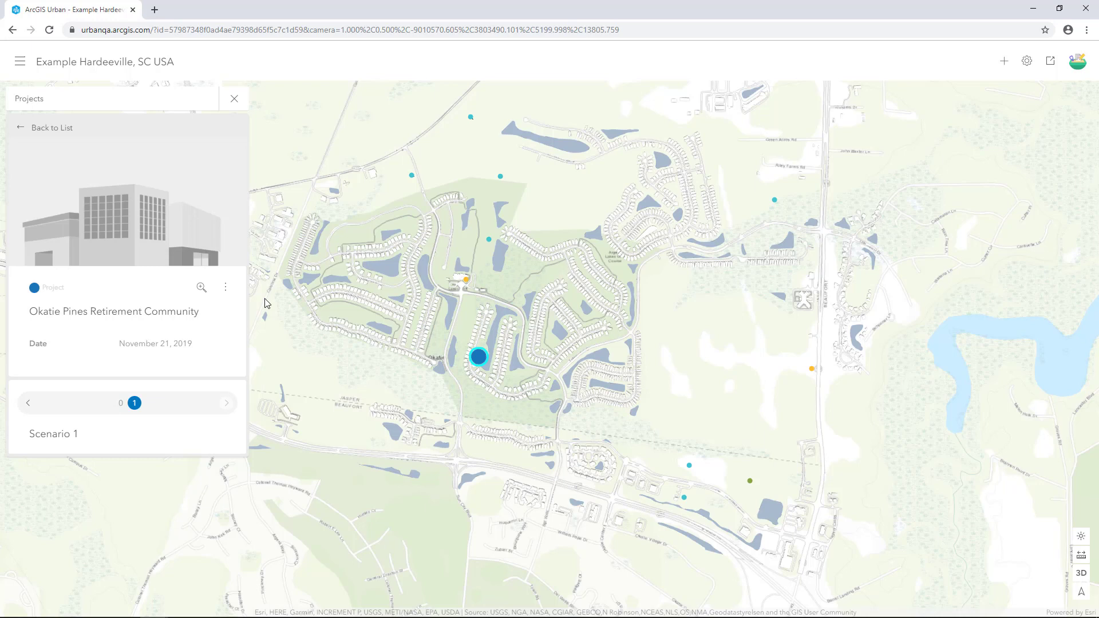
# Reopen the Okatie Pines Retirement Community project's settings and set its status to Building Permits.
pyautogui.click(225, 287)
pyautogui.click(173, 332)
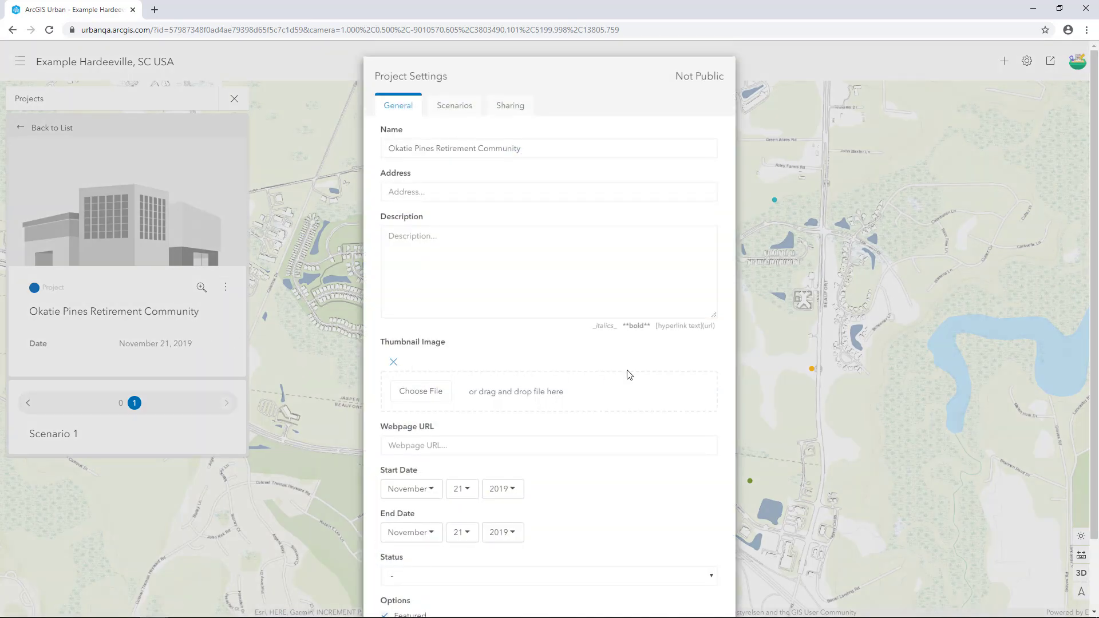
pyautogui.scroll(-2, 626, 375)
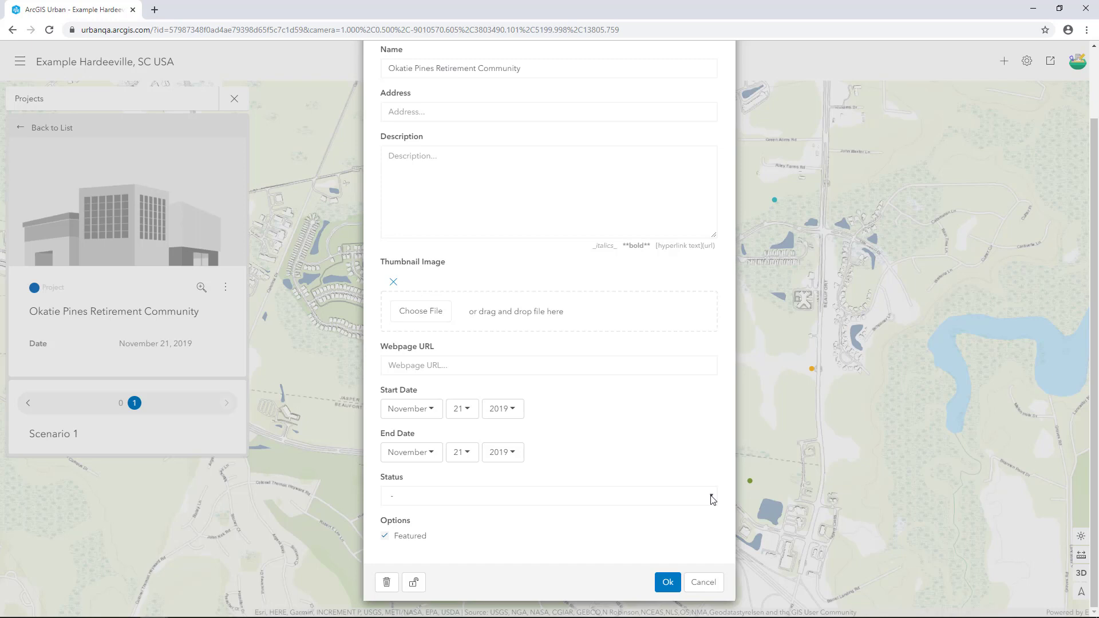
pyautogui.click(712, 498)
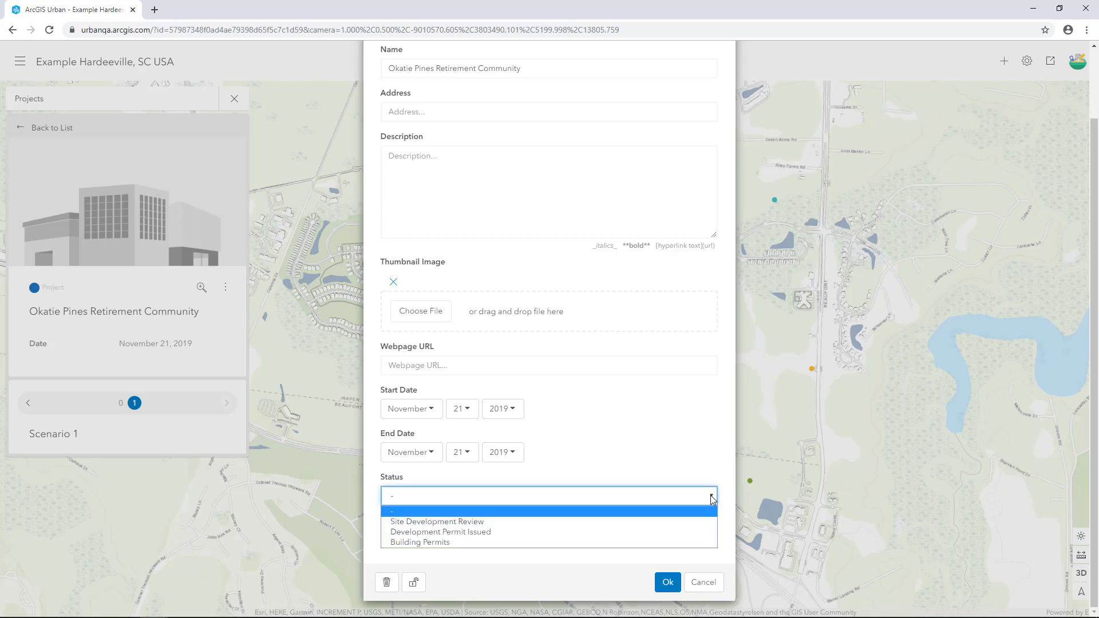
pyautogui.click(618, 543)
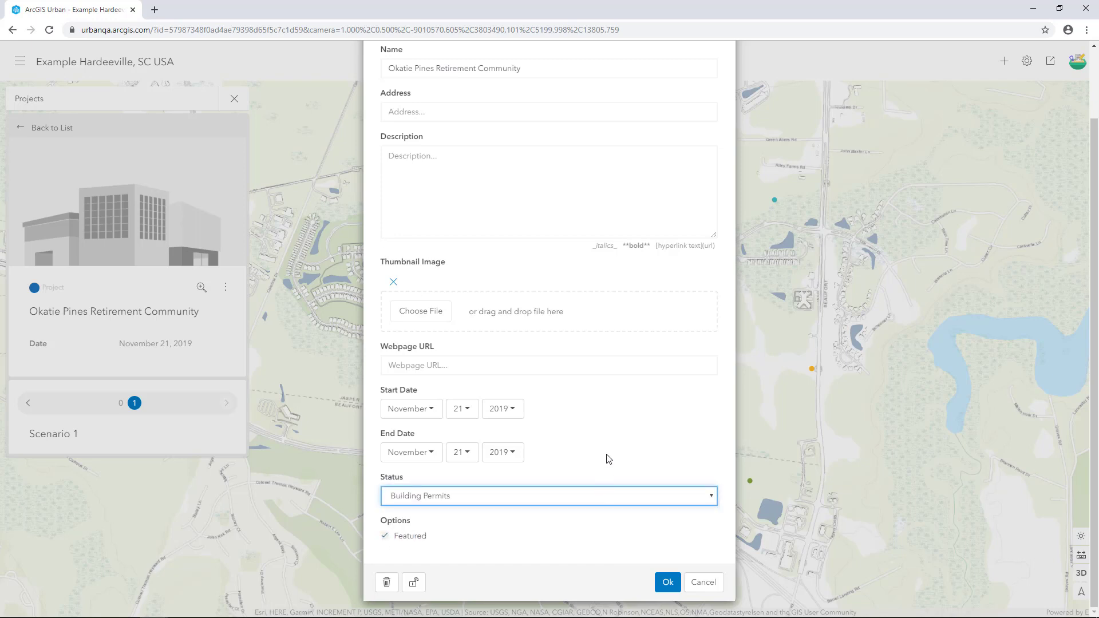
# Assign the public "Okatie Pines Retirement Community" item with the teal building preview as Scenario 1's design visualization, and save the project settings.
pyautogui.scroll(2, 608, 458)
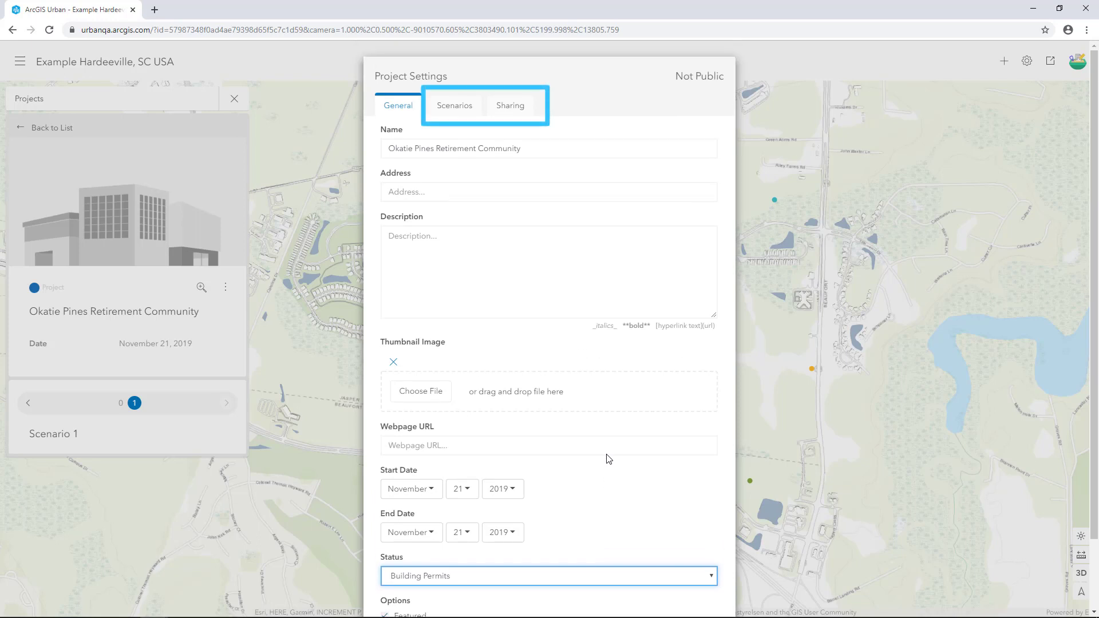
pyautogui.click(464, 109)
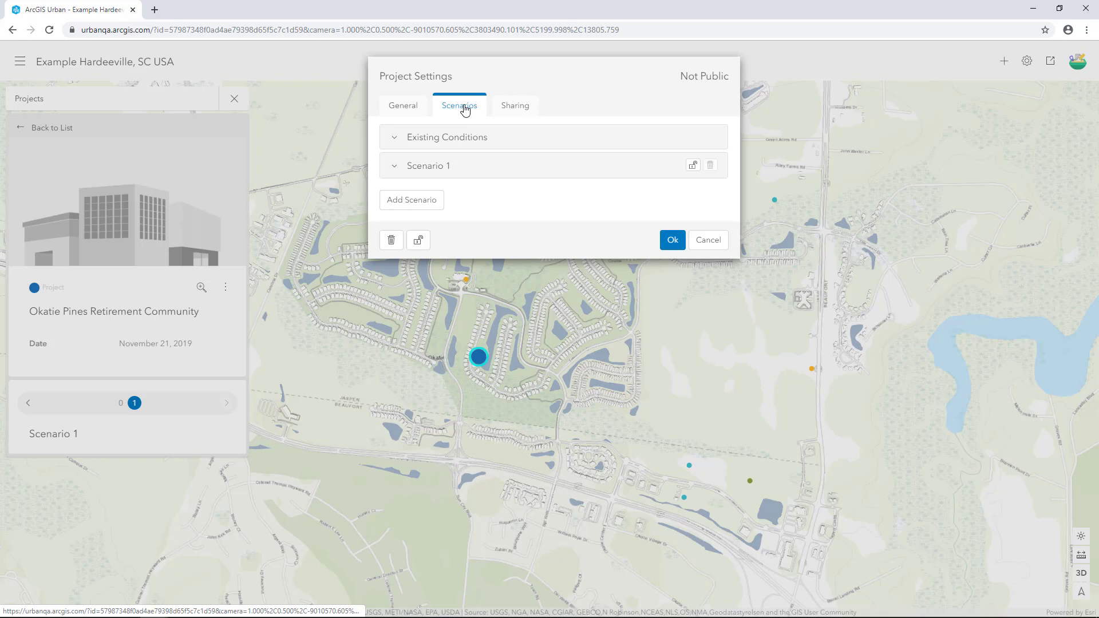
pyautogui.click(429, 169)
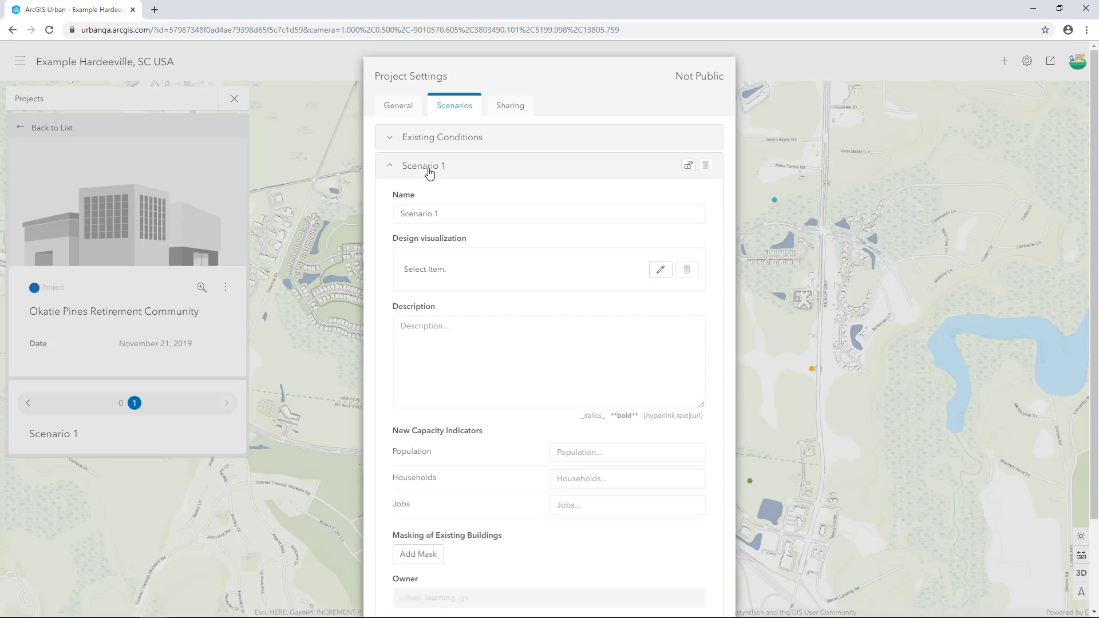
pyautogui.click(662, 270)
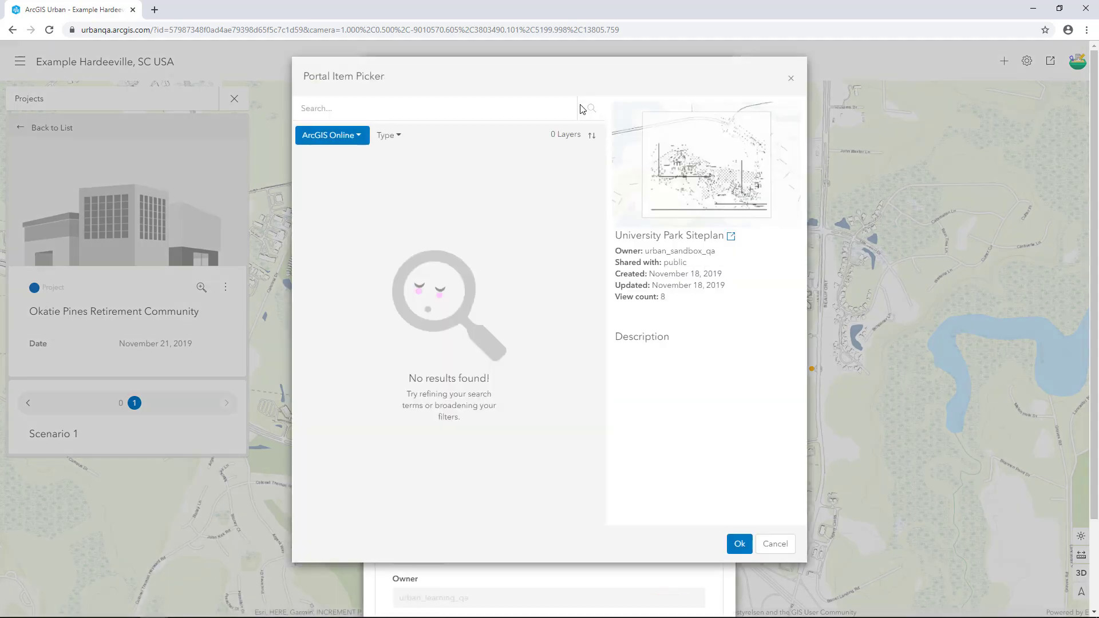
pyautogui.press('Tab')
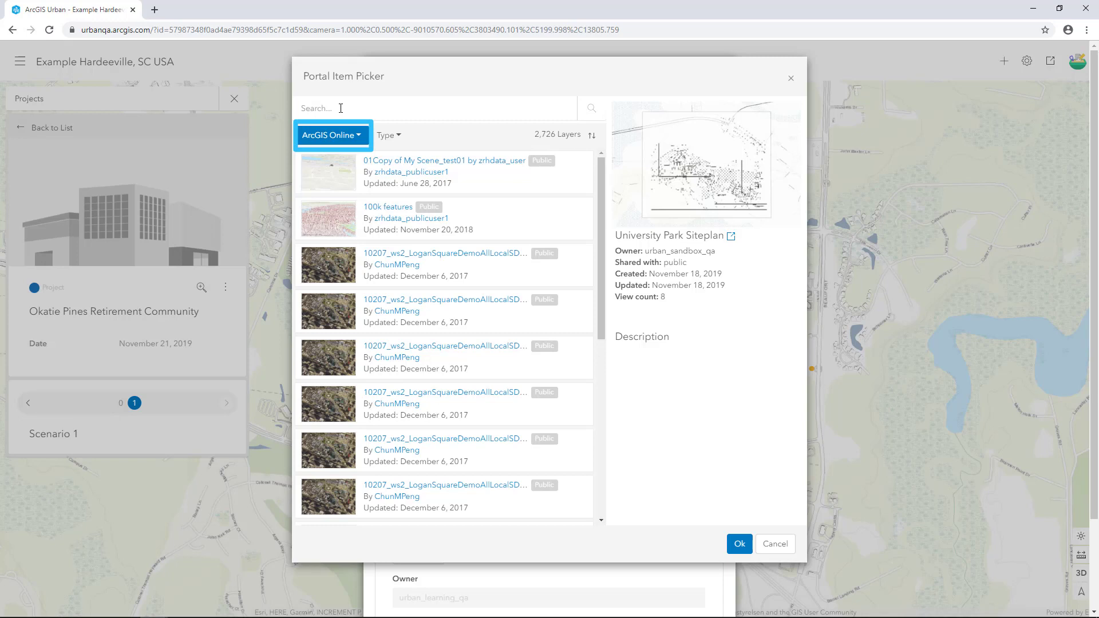
pyautogui.click(340, 108)
pyautogui.write('Okatie')
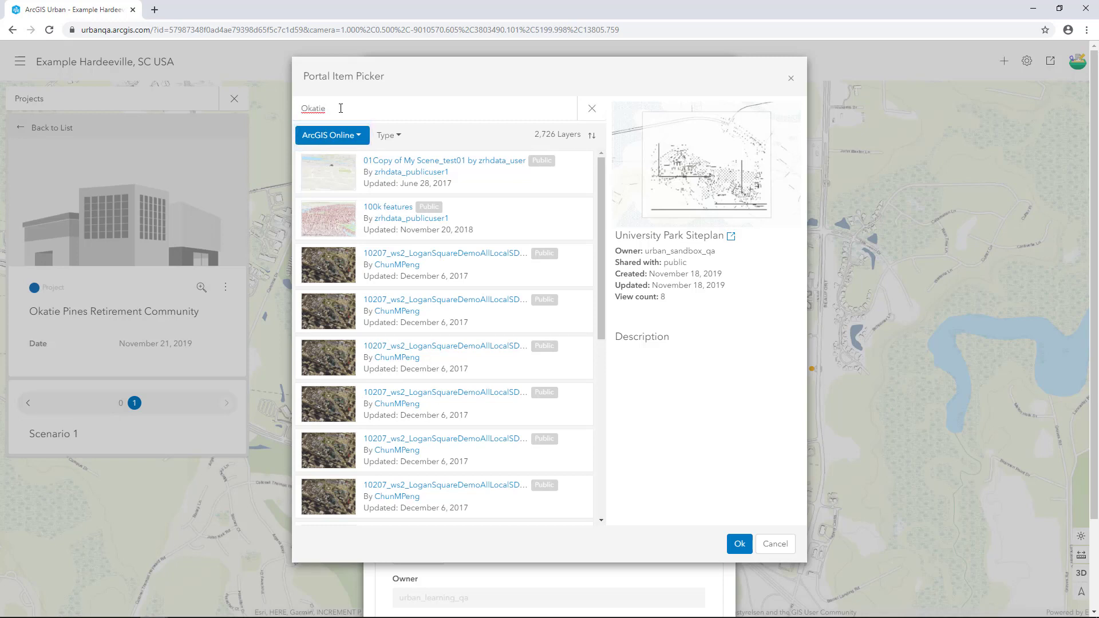
pyautogui.write(' Pines Retirement Community')
pyautogui.click(562, 223)
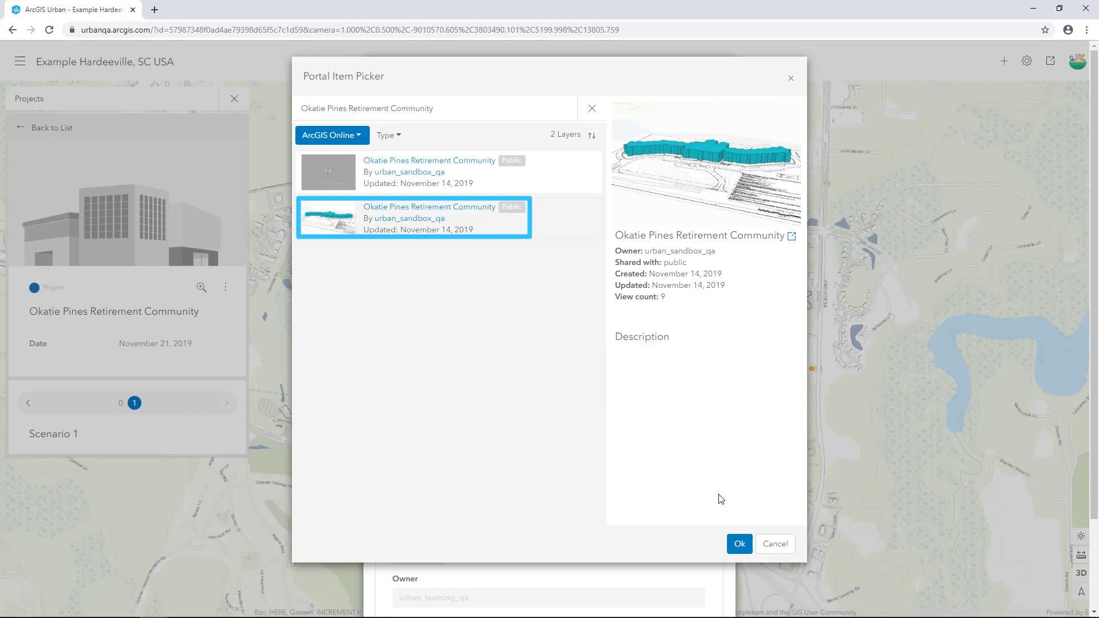
pyautogui.click(739, 544)
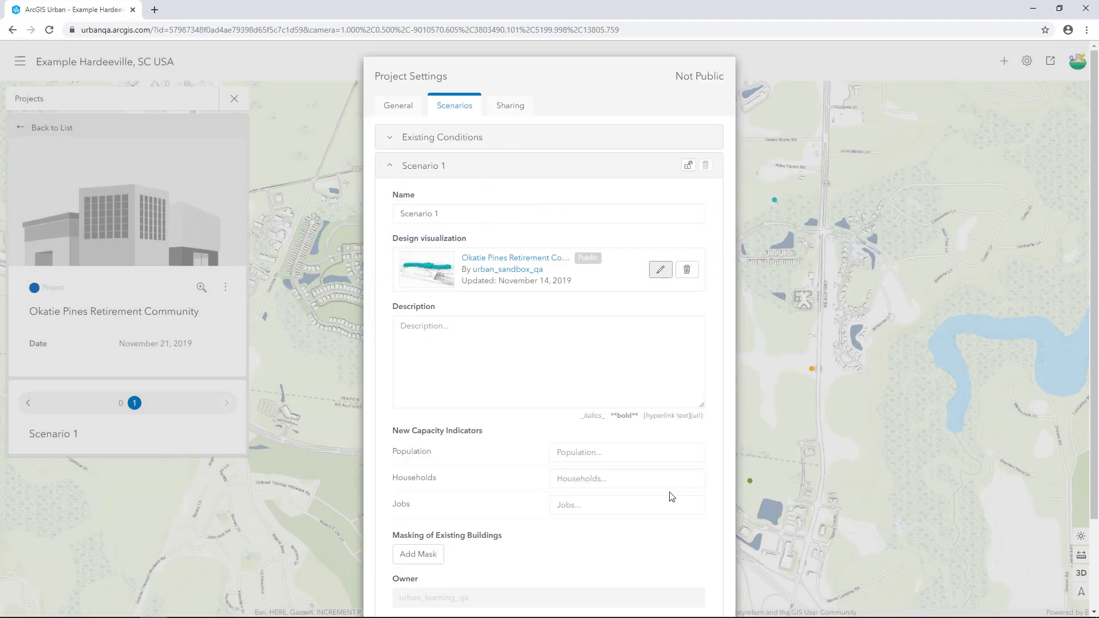
pyautogui.scroll(-2, 672, 496)
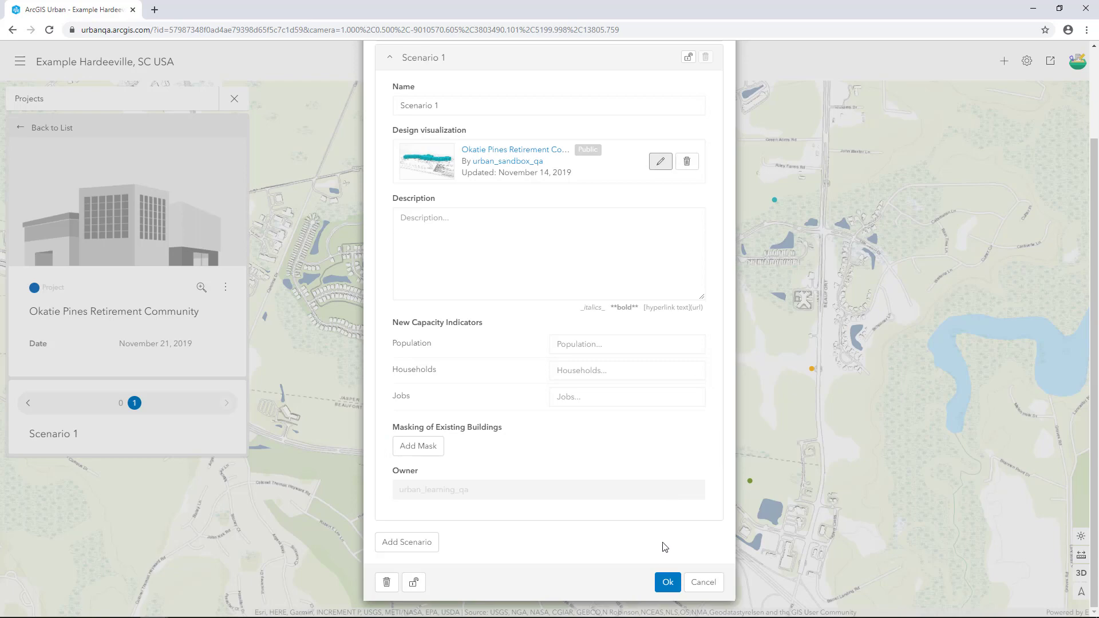
pyautogui.click(667, 583)
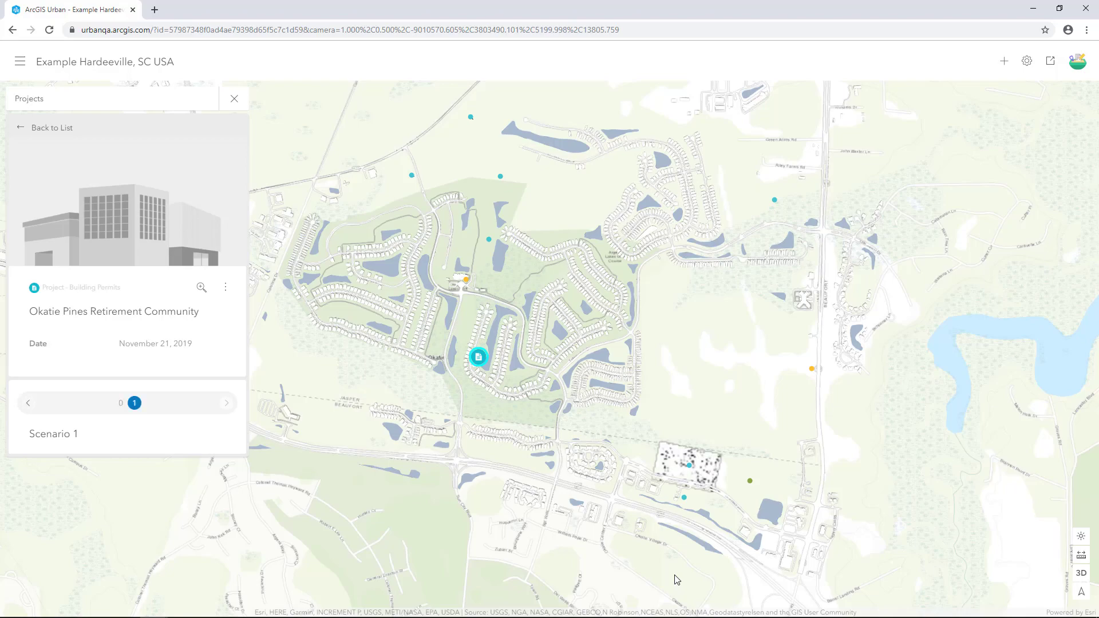
# Examine the retirement community building and its site plan up close from a tilted 3D angle.
pyautogui.scroll(5, 724, 495)
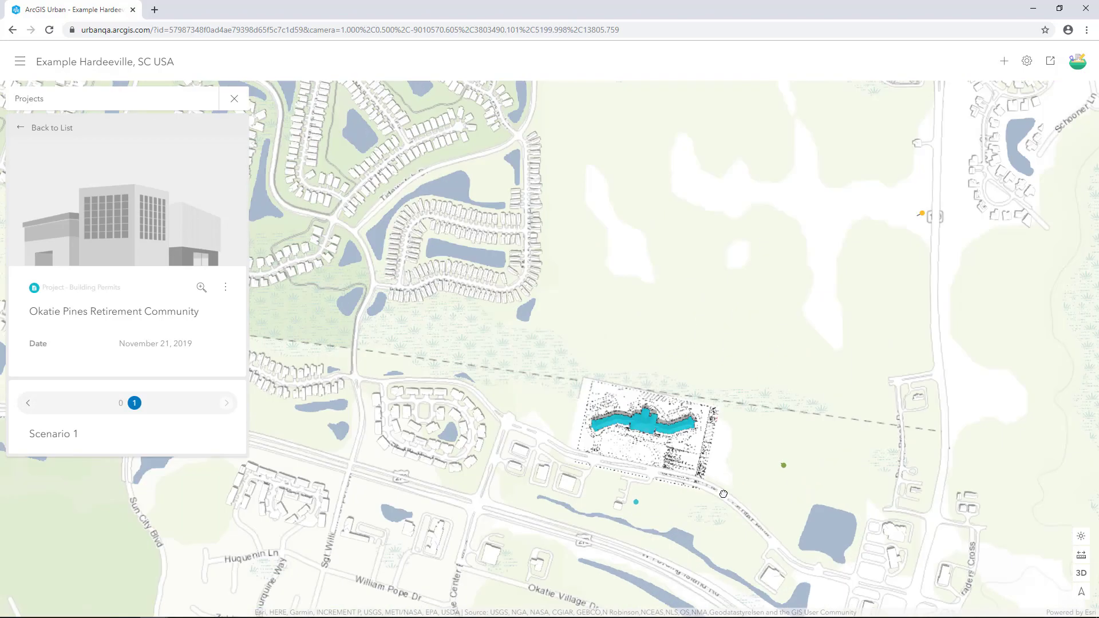
pyautogui.moveTo(501, 453); pyautogui.dragTo(572, 426, button='right')
pyautogui.scroll(3, 572, 426)
pyautogui.moveTo(512, 302); pyautogui.dragTo(674, 385)
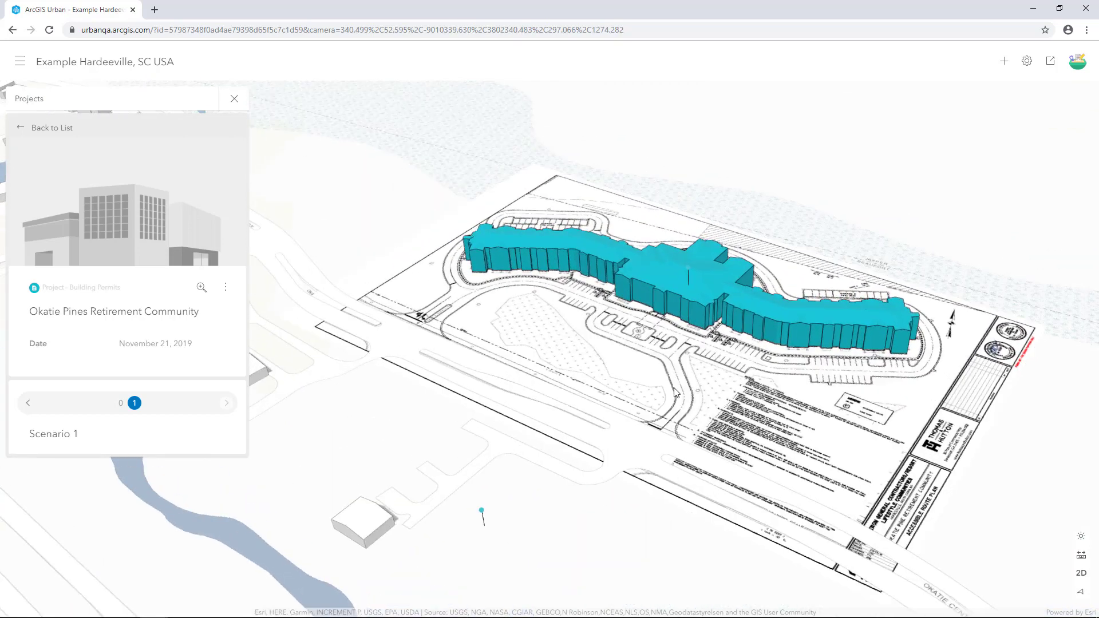